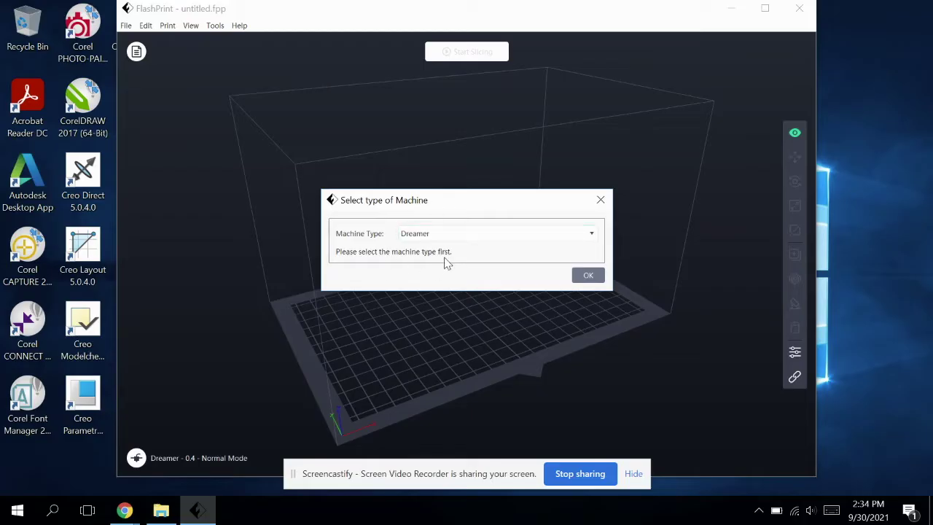
- Set the machine type to Adventurer 3 Series and confirm the selection
left_click(445, 235)
left_click(445, 235)
left_click(445, 234)
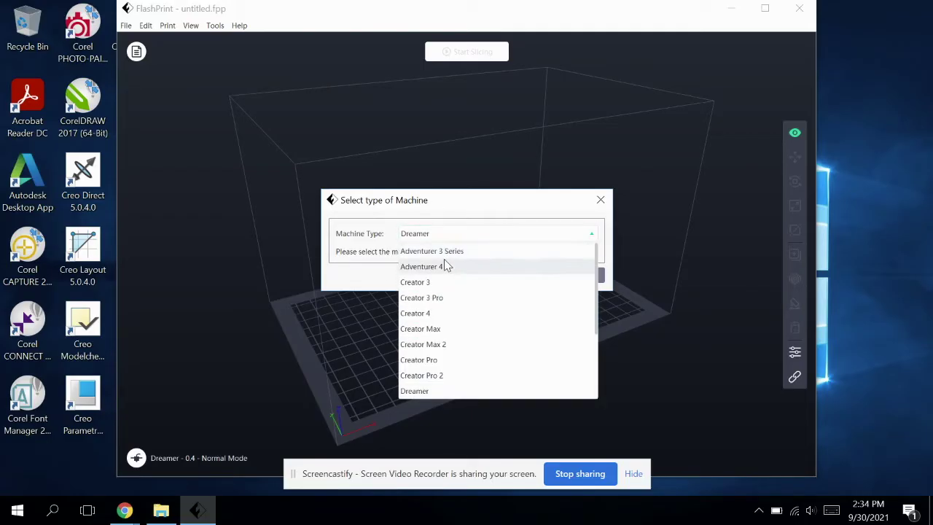
left_click(446, 266)
left_click(471, 232)
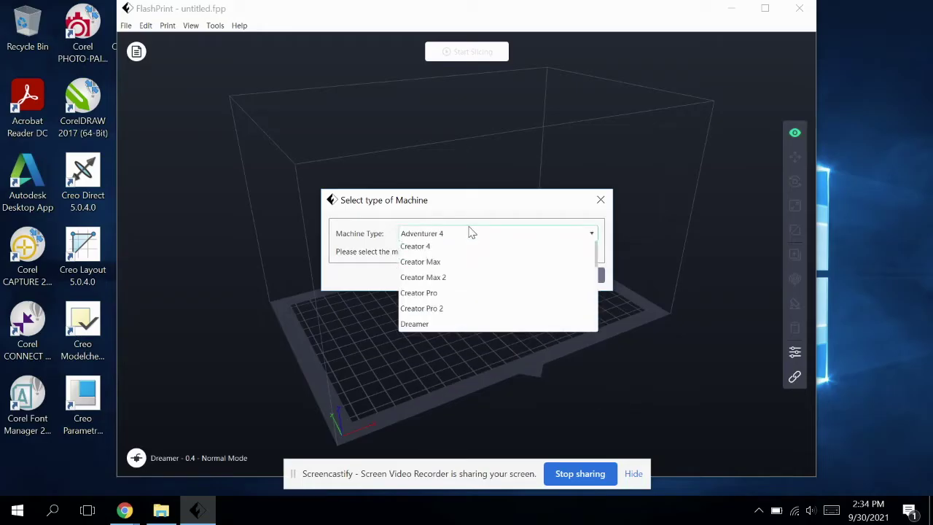
left_click(467, 252)
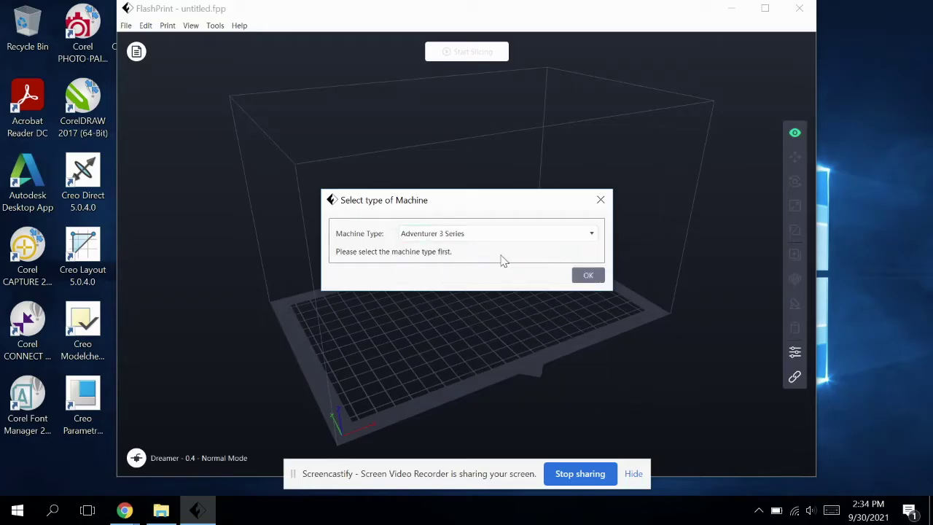
left_click(596, 277)
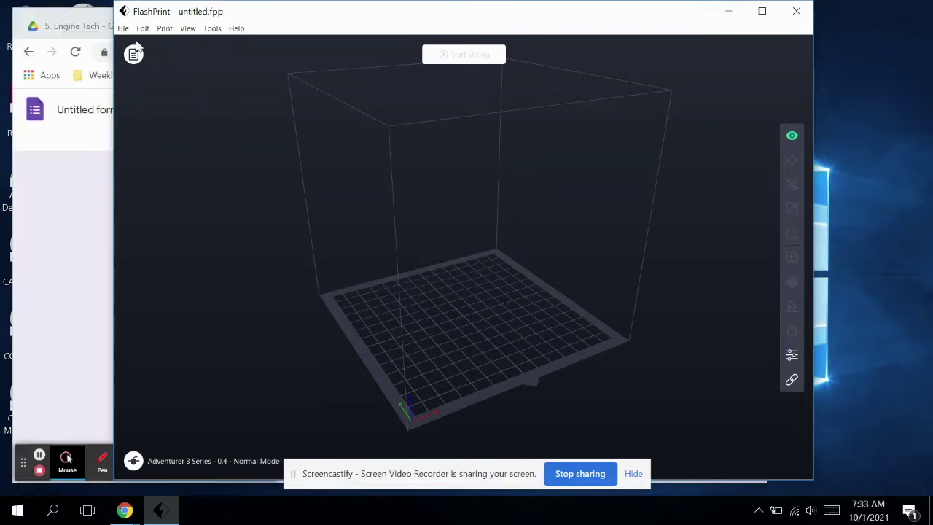
- Load the ghost STL model from the Downloads folder onto the build platform, leaving it deselected and the model list closed
left_click(123, 28)
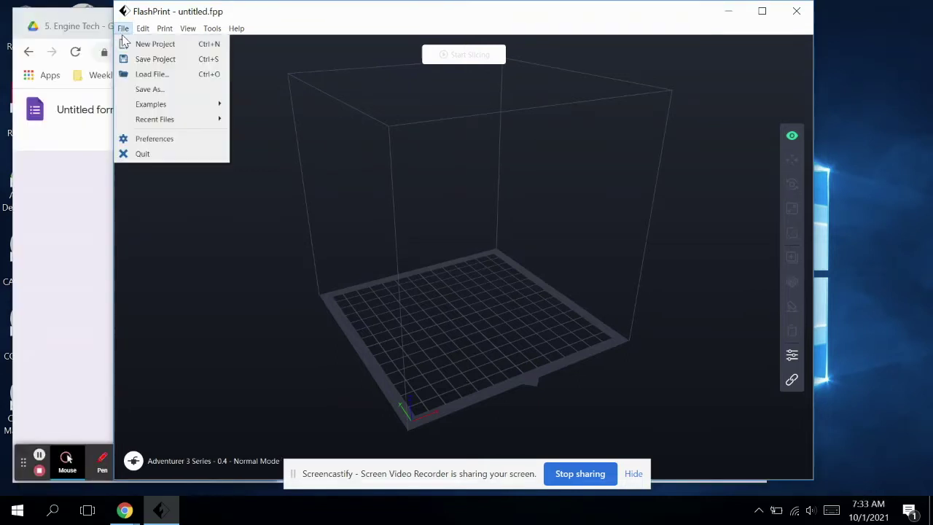
left_click(237, 89)
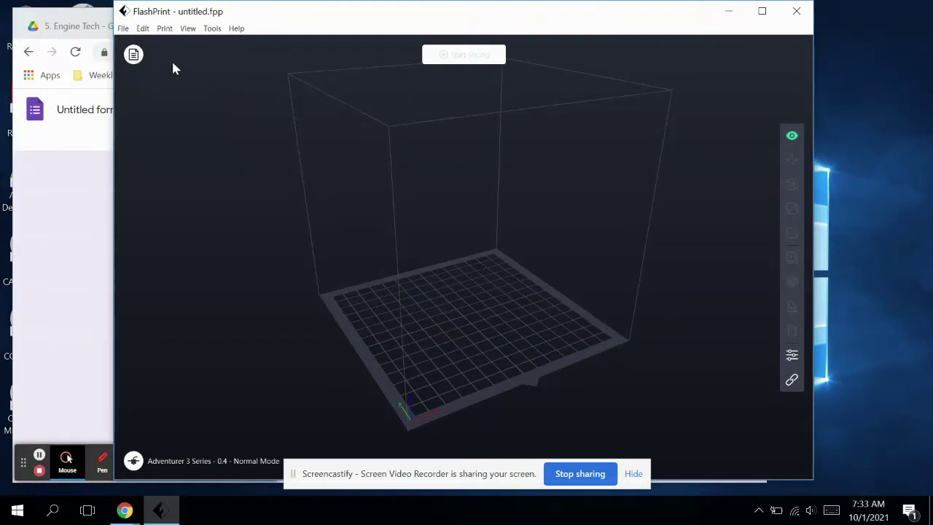
left_click(134, 56)
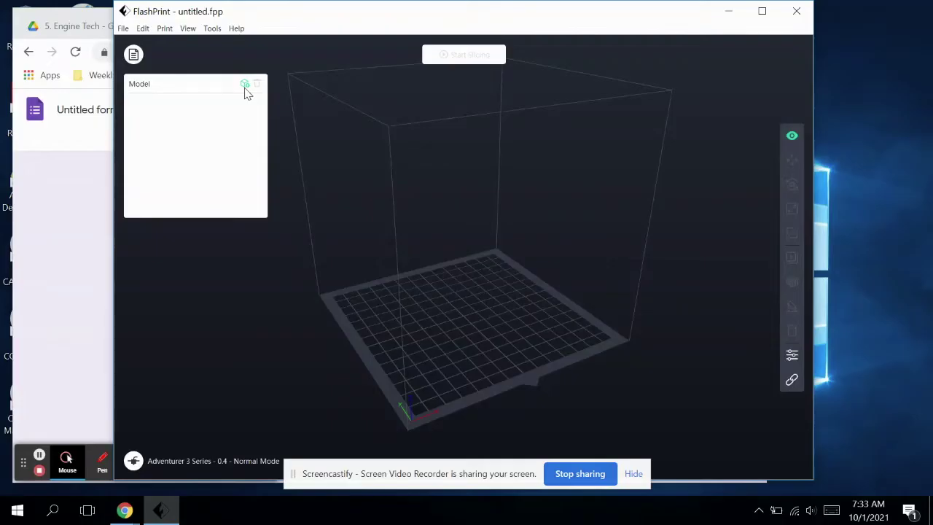
left_click(245, 86)
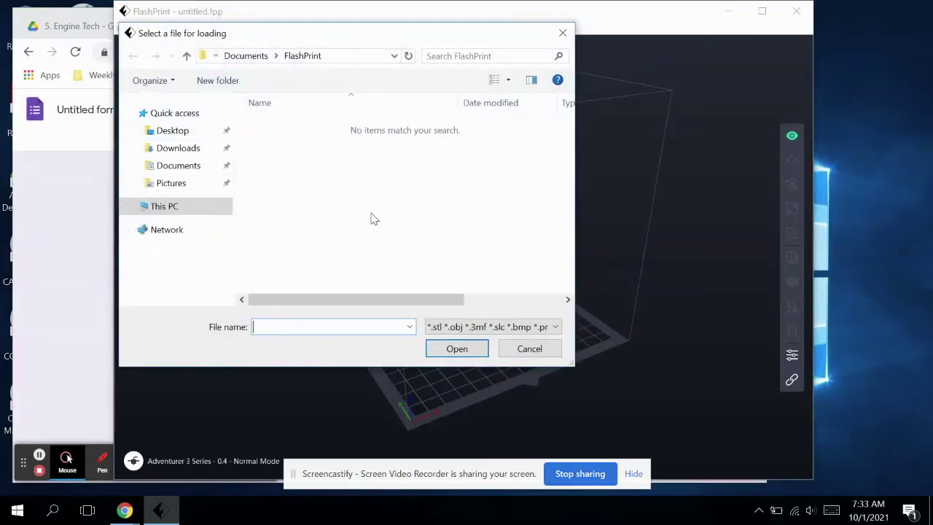
left_click(196, 150)
left_click(290, 126)
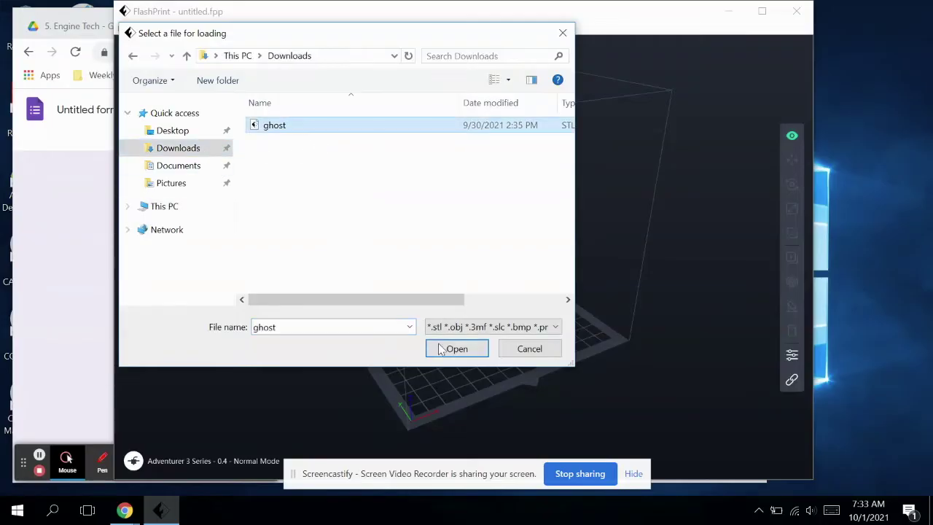
left_click(456, 349)
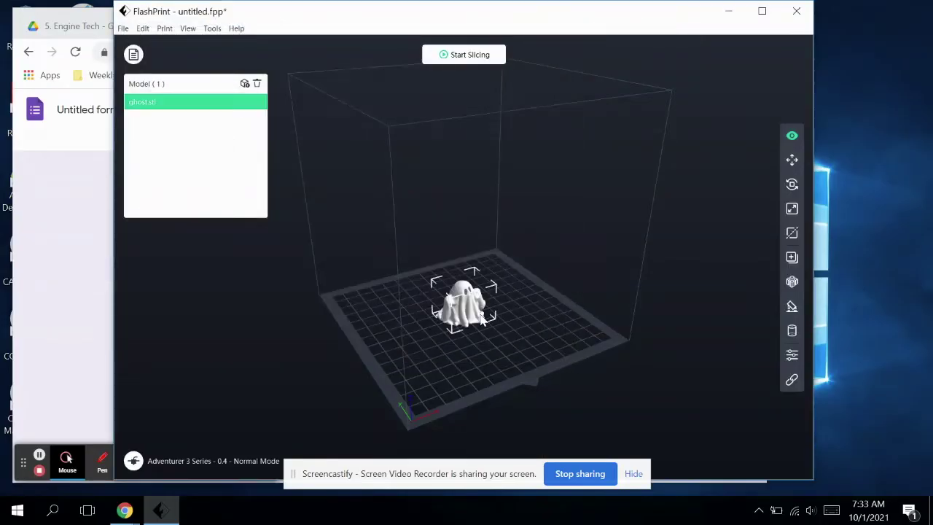
left_click(129, 67)
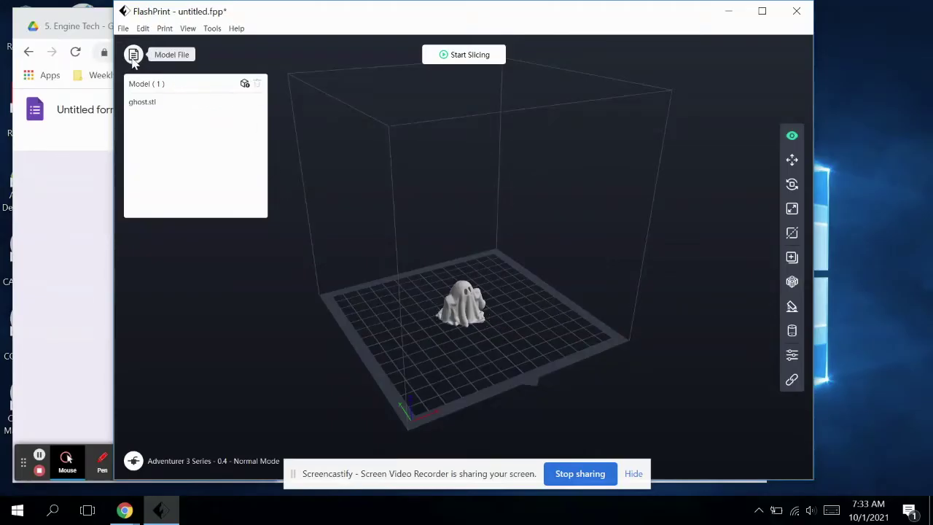
left_click(133, 56)
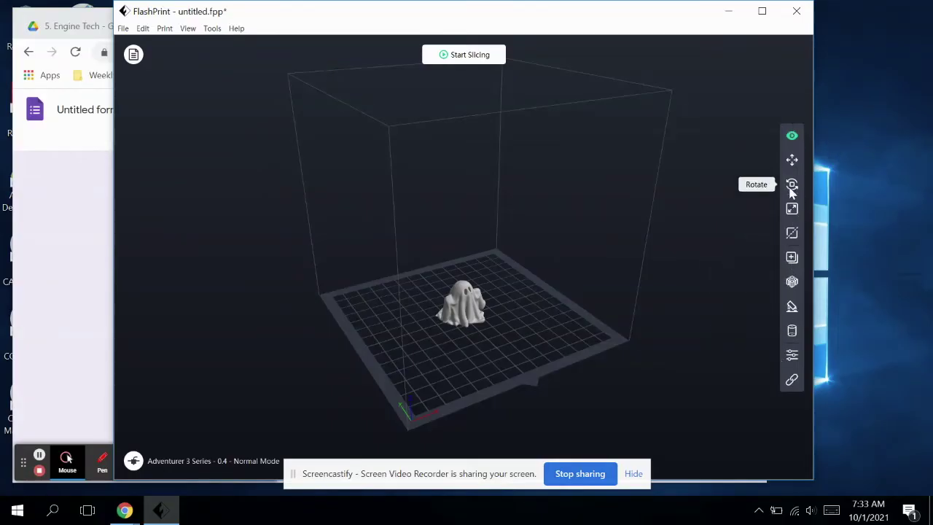
- Move the ghost across the platform to about X -17 mm, Y 21 mm
left_click(791, 162)
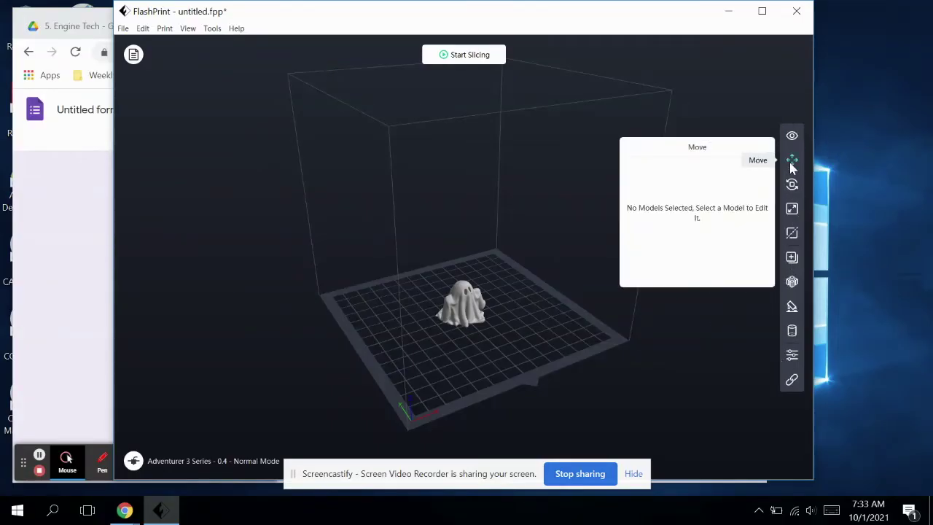
left_click_drag(463, 304, 428, 304)
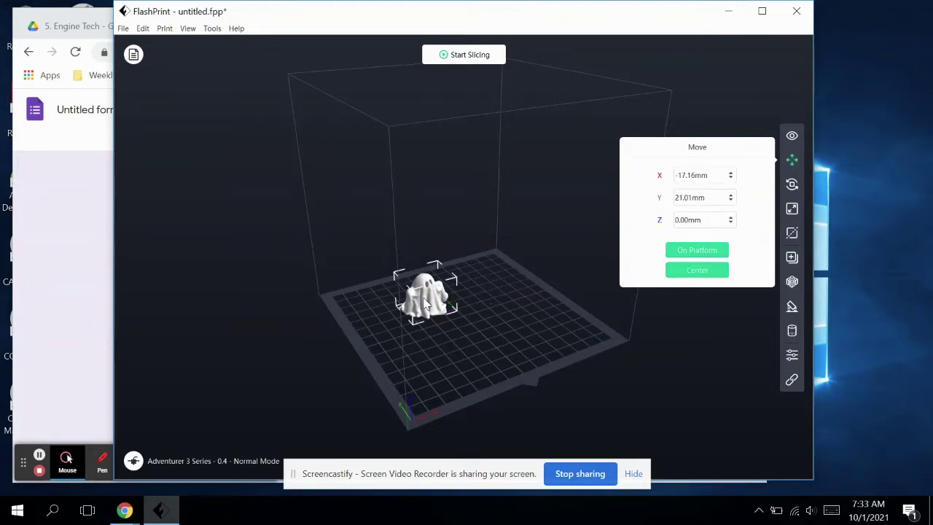
- Rotate the ghost about the X axis in four 90° increments, completing a full turn
left_click(792, 184)
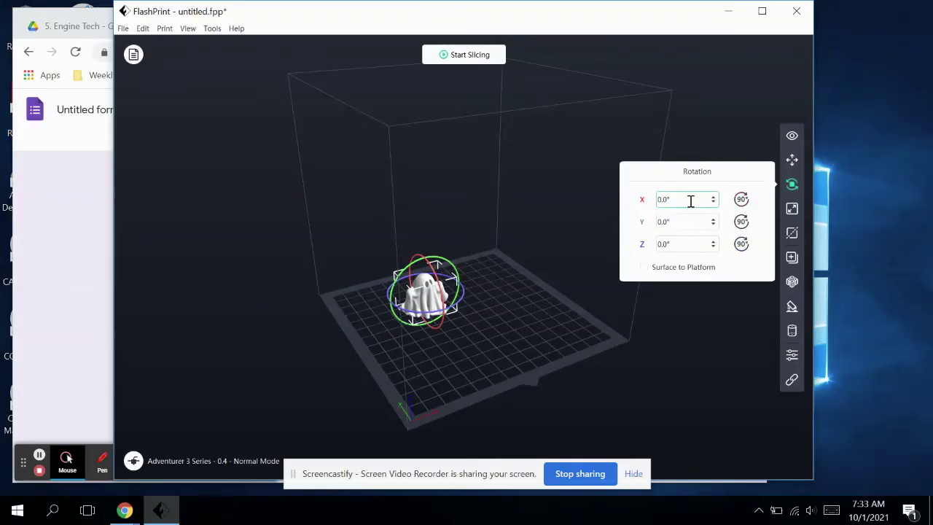
left_click(742, 201)
left_click(742, 202)
left_click(743, 201)
left_click(743, 202)
- Scale the ghost uniformly to 125%
left_click(792, 210)
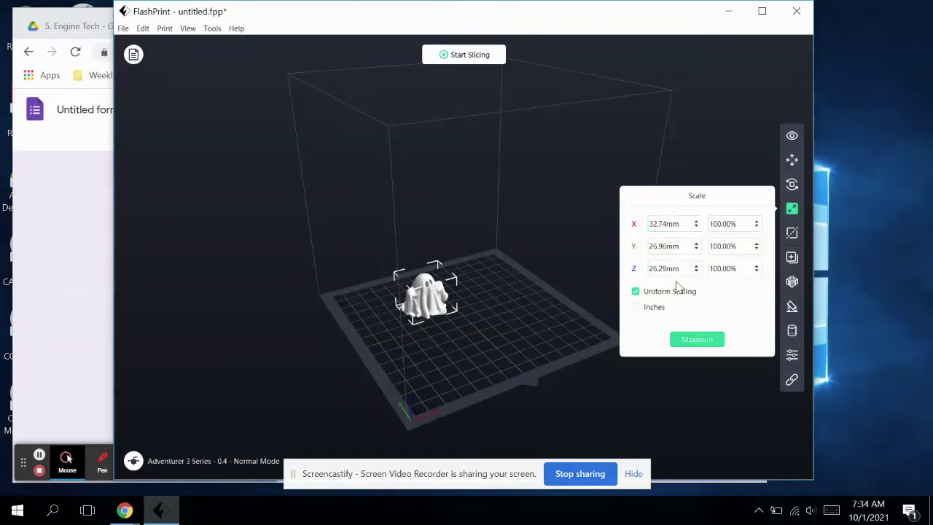
scroll(756, 224, "up", 8)
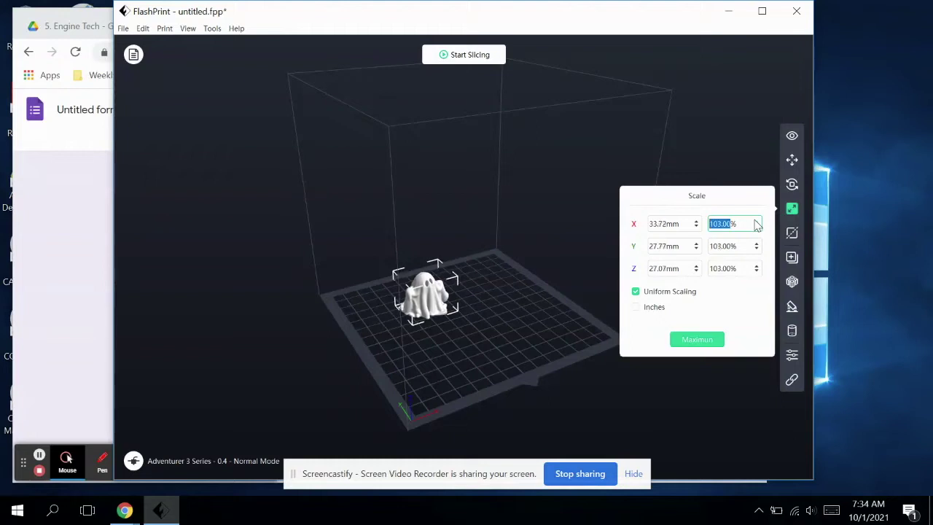
type("125")
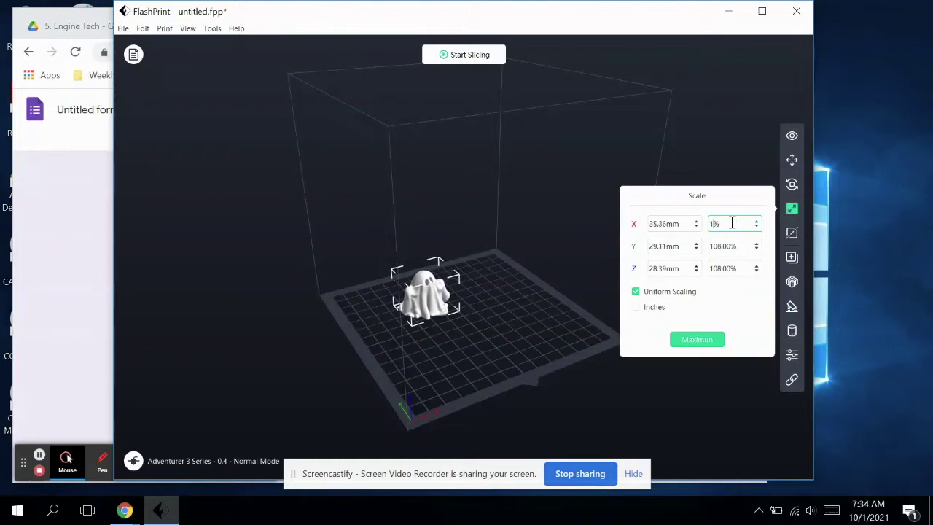
key("Return")
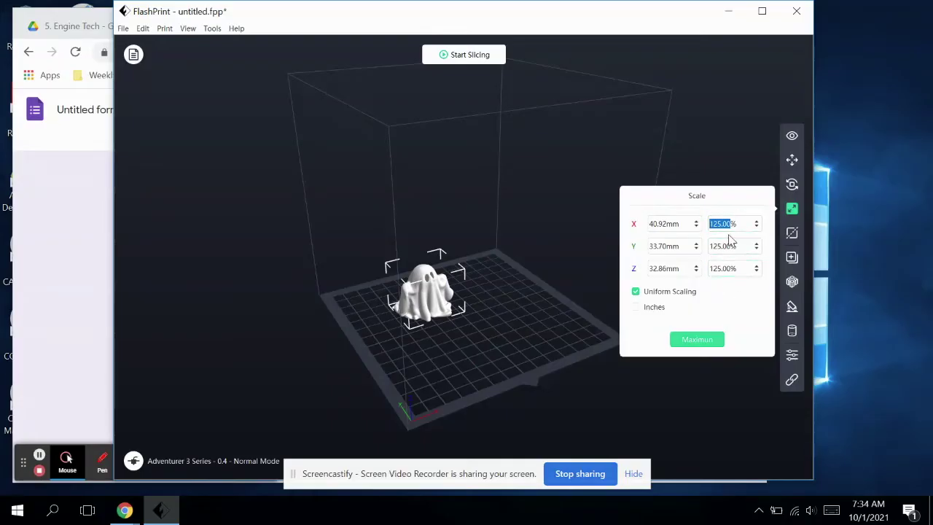
- Cut the ghost into two parts with a vertical plane perpendicular to the X axis, through its middle
left_click(793, 235)
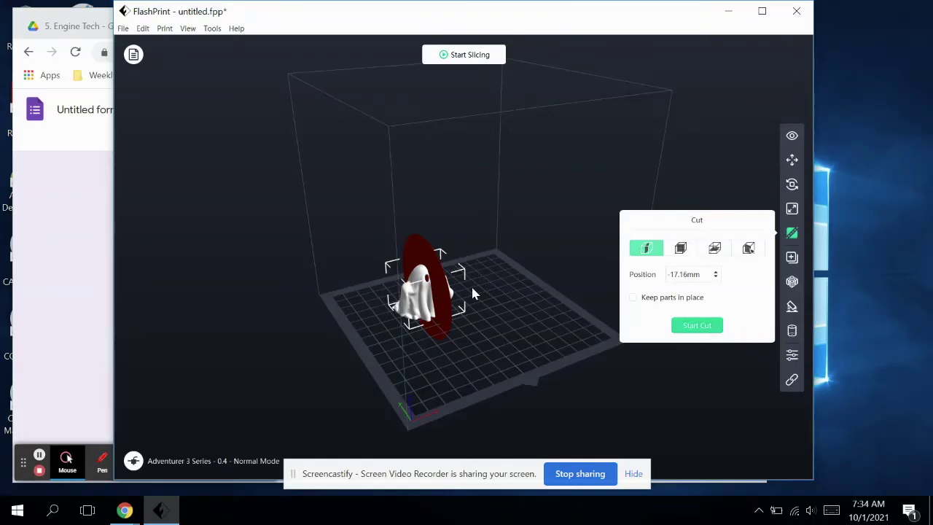
mouse_move(439, 291)
left_mouse_down()
mouse_move(472, 276)
mouse_move(390, 285)
mouse_move(494, 290)
mouse_move(463, 285)
mouse_move(435, 298)
mouse_move(477, 273)
mouse_move(452, 269)
mouse_move(441, 289)
left_mouse_up()
mouse_move(438, 290)
left_mouse_down()
mouse_move(489, 272)
mouse_move(415, 292)
mouse_move(430, 288)
left_mouse_up()
left_click(705, 329)
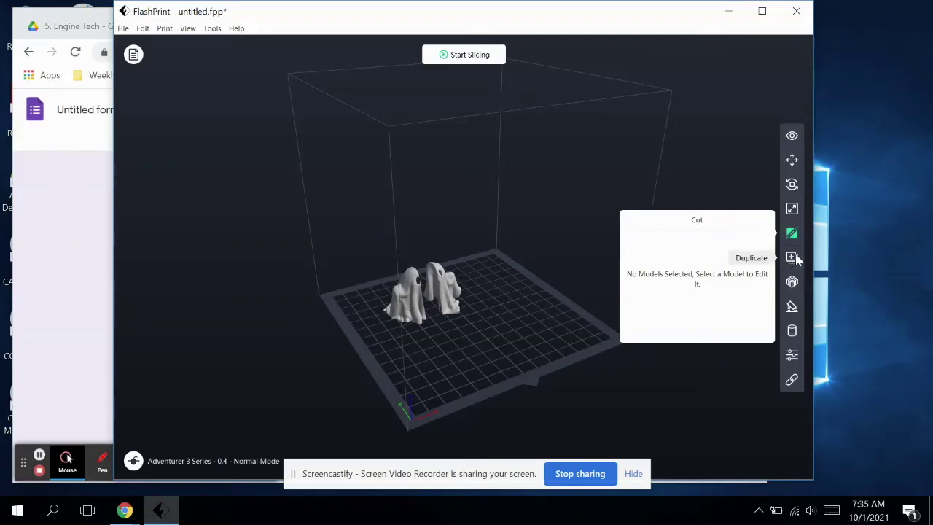
- Generate automatic linear supports for both ghost halves with a 55° overhang threshold and 1.5 mm pillars, and leave support editing
left_click(791, 307)
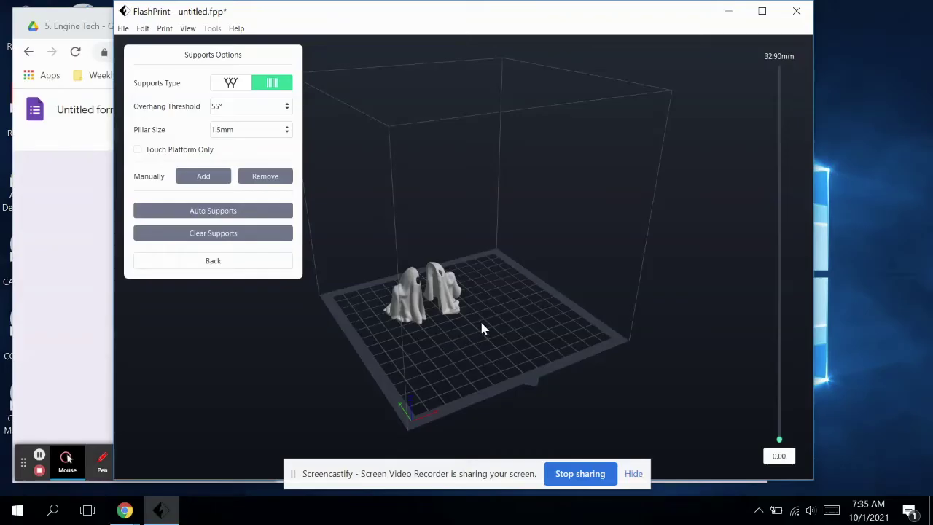
mouse_move(447, 339)
left_mouse_down()
mouse_move(477, 340)
mouse_move(452, 325)
mouse_move(443, 337)
left_mouse_up()
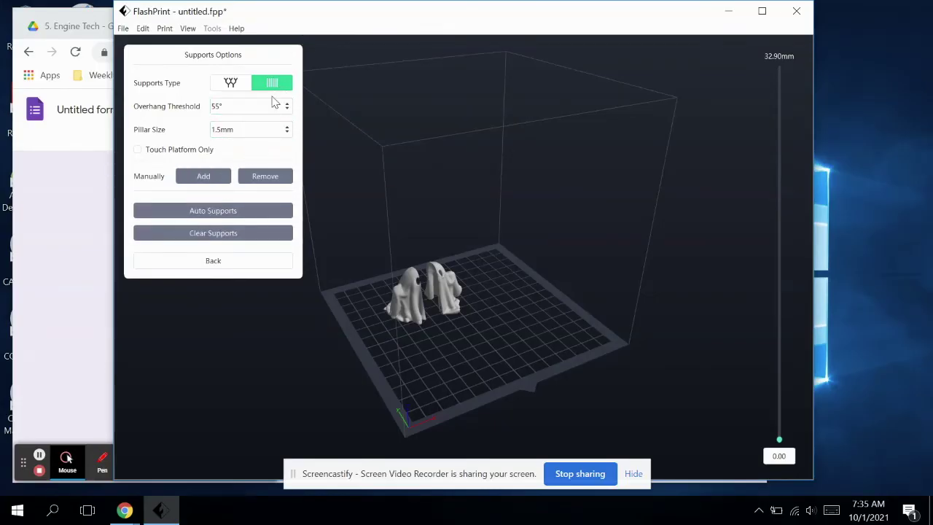
left_click(256, 211)
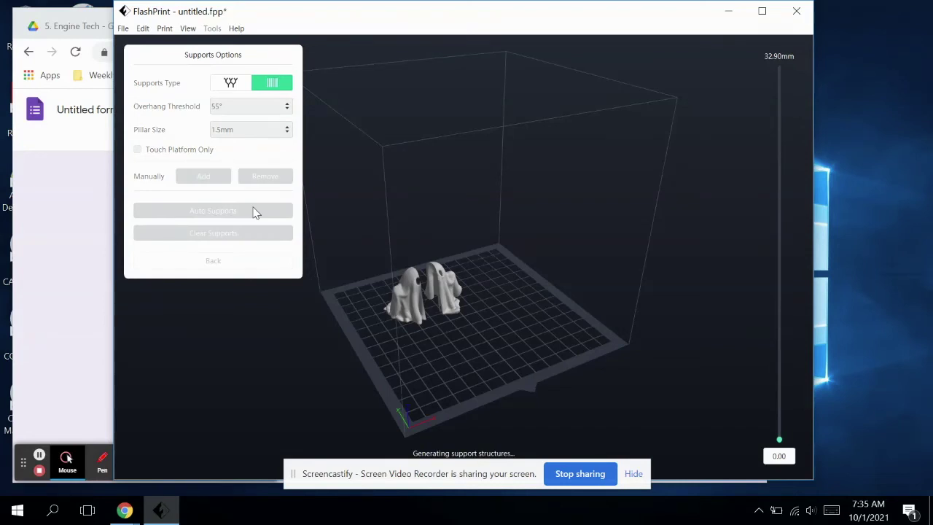
mouse_move(460, 329)
left_mouse_down()
mouse_move(486, 328)
mouse_move(419, 314)
mouse_move(475, 331)
left_mouse_up()
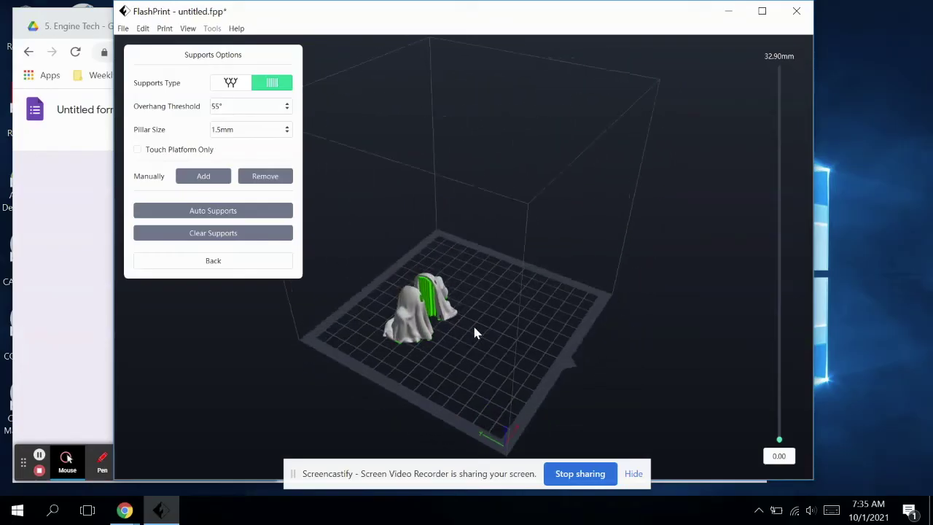
left_click(259, 261)
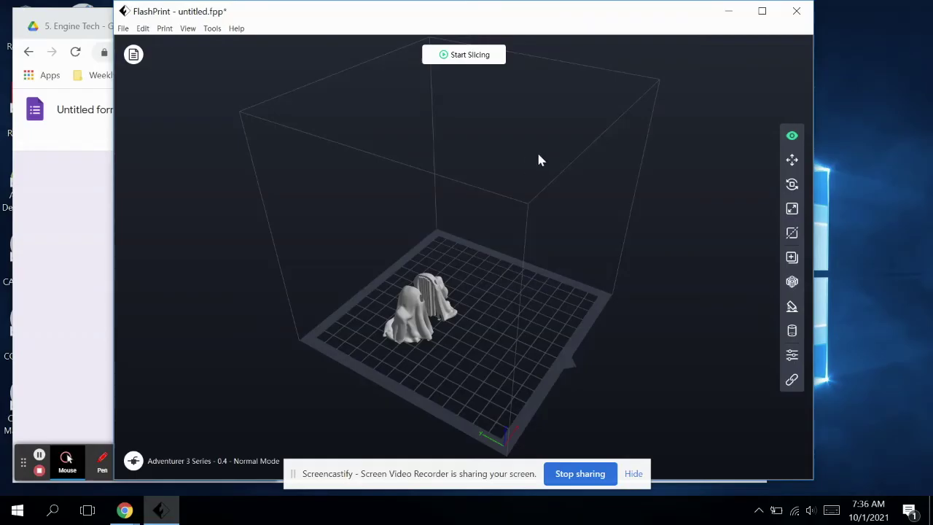
- Slice the ghost halves for 1.75 mm PLA with the Standard profile, and hide the screen-sharing notice
left_click(470, 59)
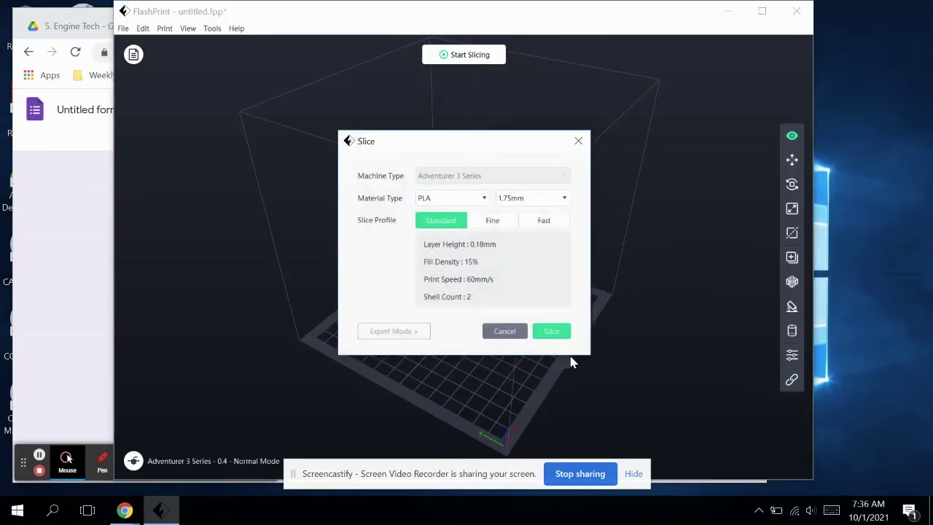
left_click(555, 334)
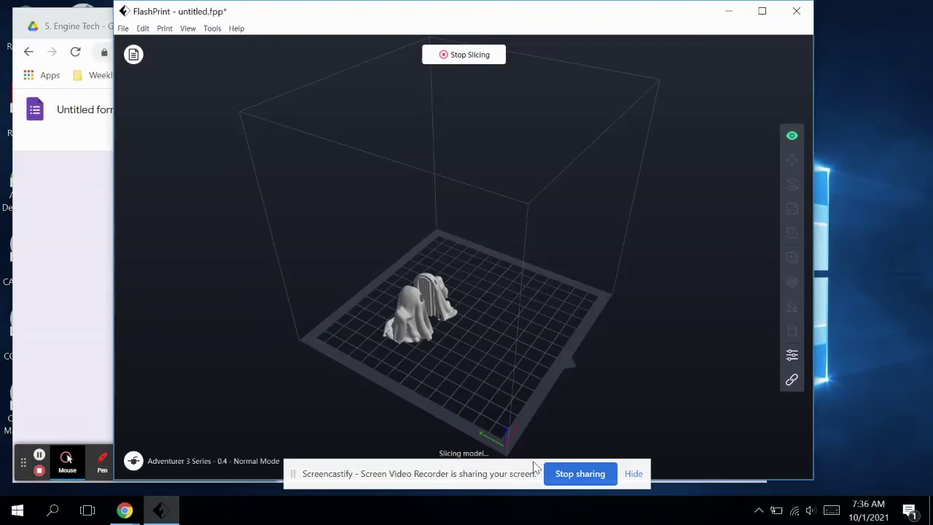
left_click(633, 474)
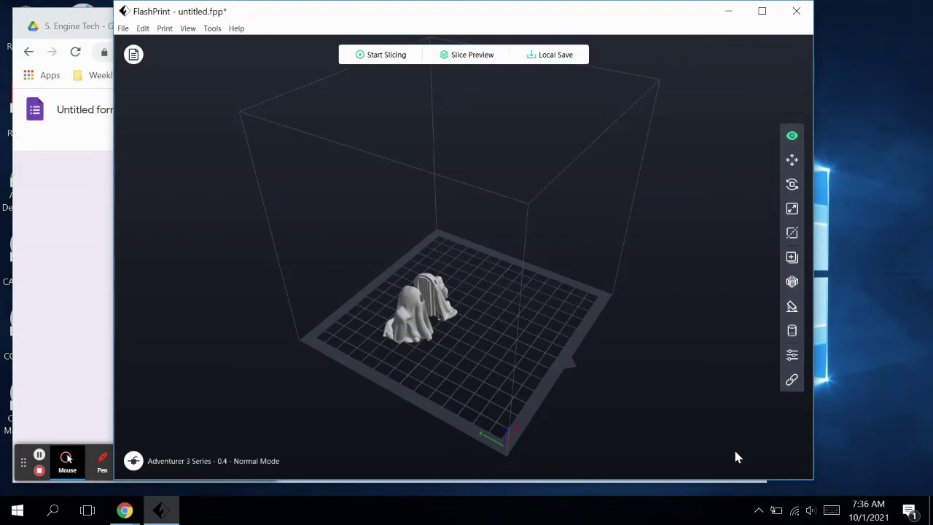
- Preview the sliced ghost halves and lower the displayed layers to layer 55 at 10.64 mm to inspect the inner structure
left_click(470, 63)
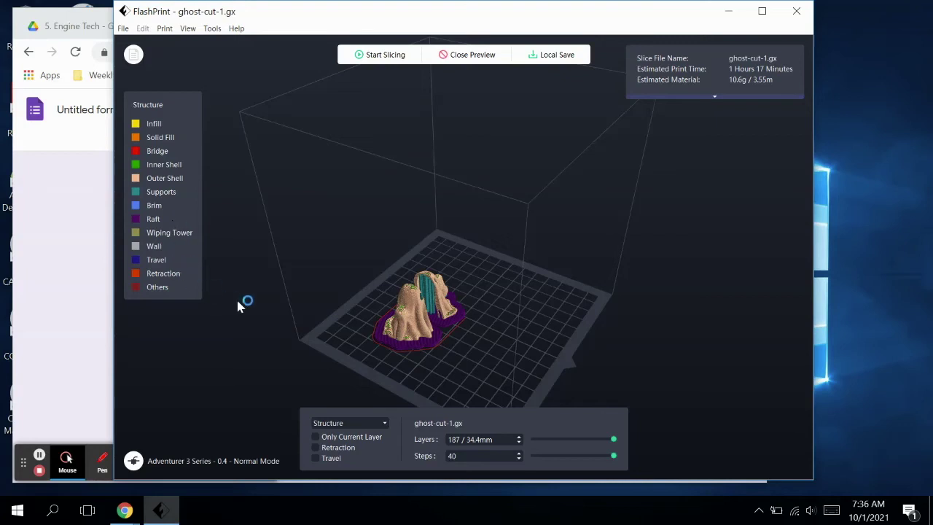
mouse_move(614, 440)
left_mouse_down()
mouse_move(543, 443)
mouse_move(616, 446)
mouse_move(616, 456)
mouse_move(533, 458)
mouse_move(608, 455)
left_mouse_up()
scroll(573, 440, "down", 10)
scroll(565, 443, "down", 7)
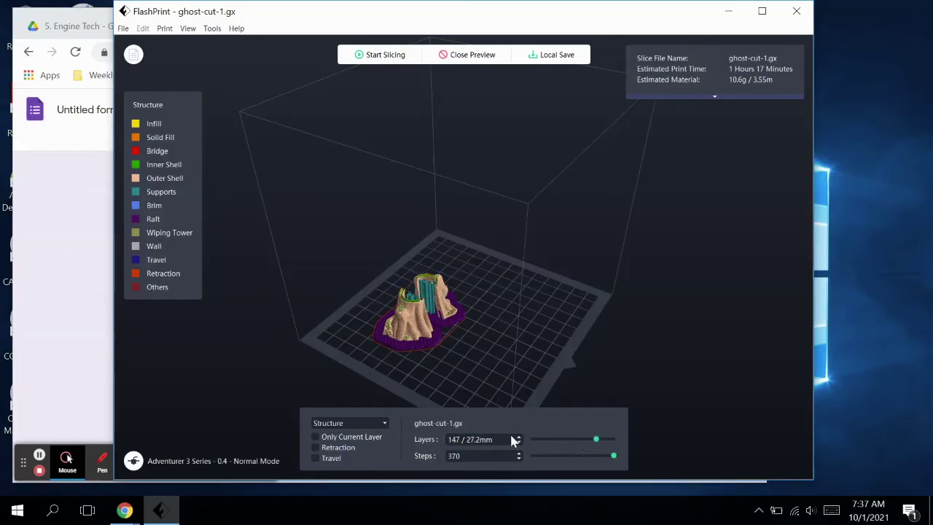
left_click_drag(591, 442, 554, 441)
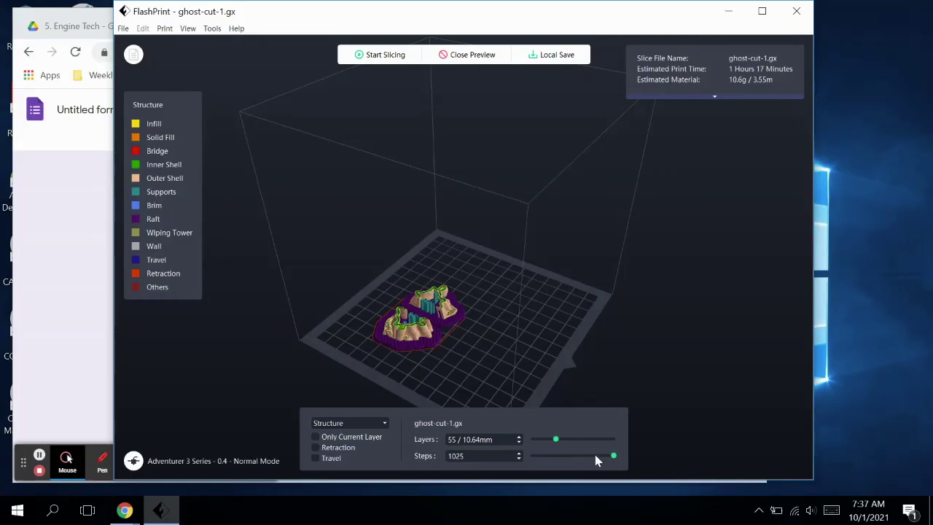
left_click_drag(616, 458, 643, 466)
- Save the sliced file locally to the Desktop as ghost-cut-1 in .gx format
left_click(567, 58)
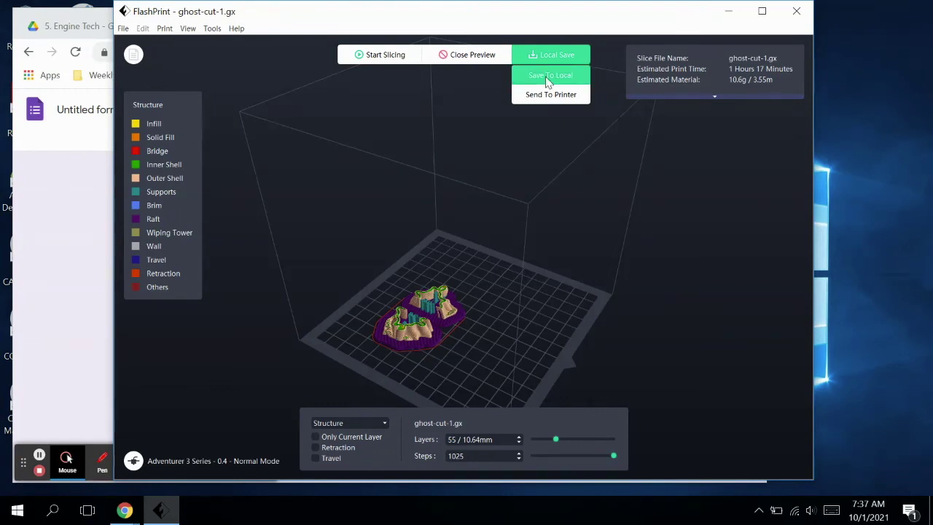
left_click(547, 77)
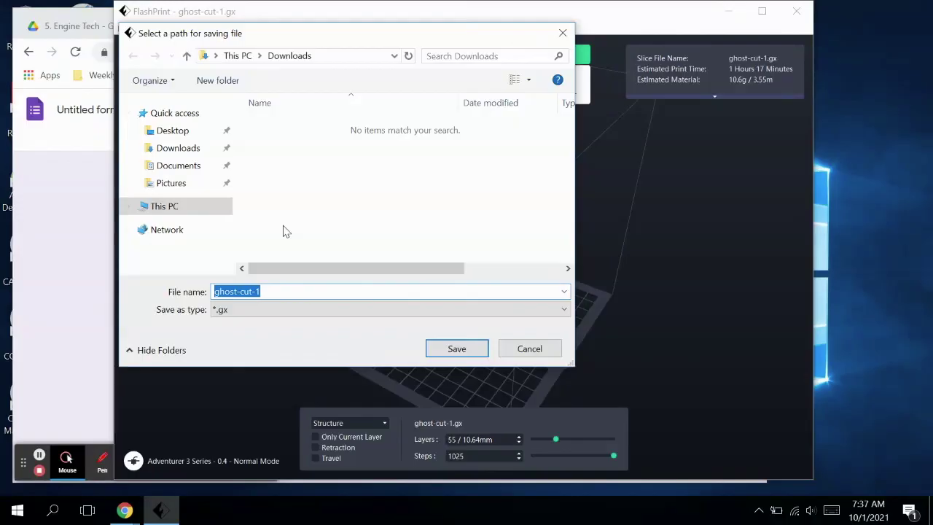
left_click(137, 208)
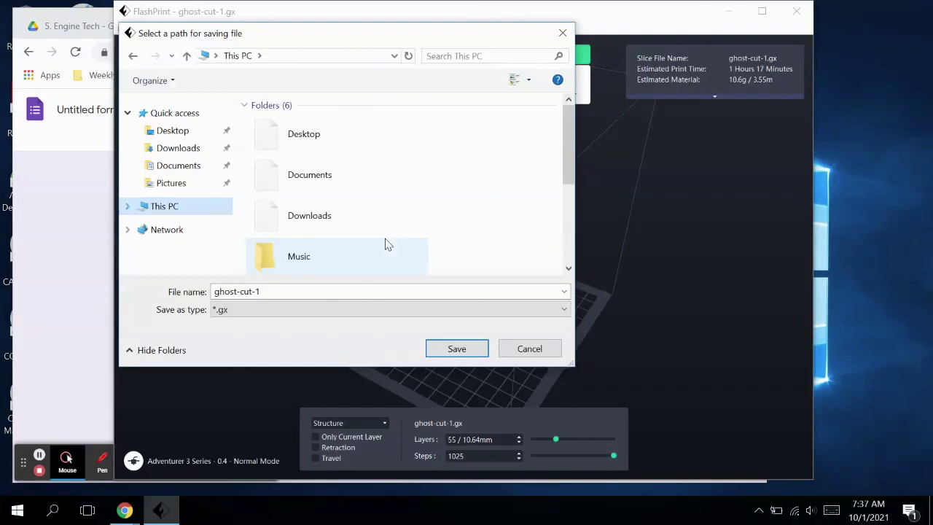
left_click(129, 207)
scroll(182, 212, "down", 1)
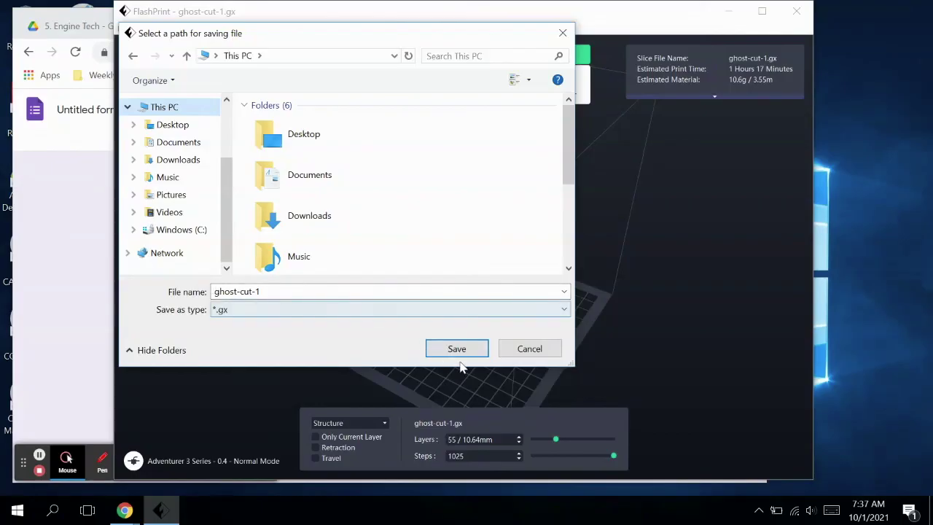
left_click(179, 131)
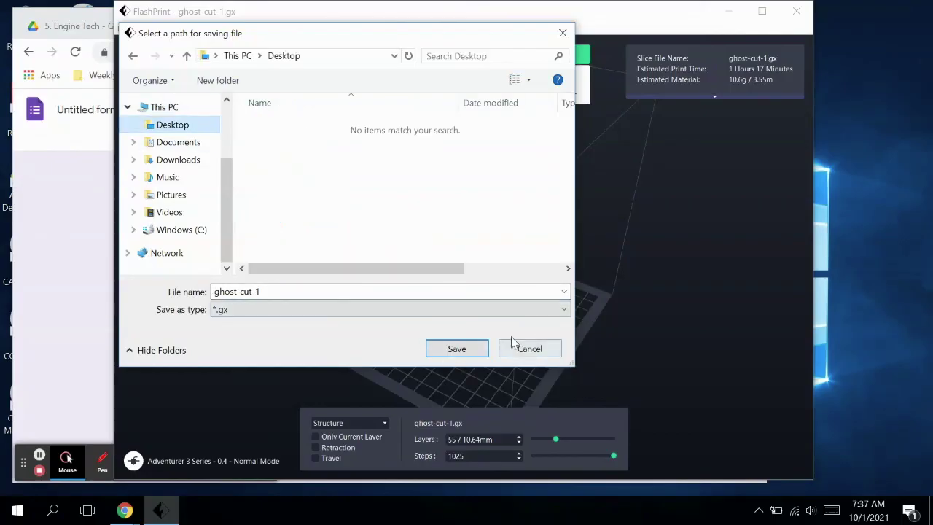
left_click(456, 348)
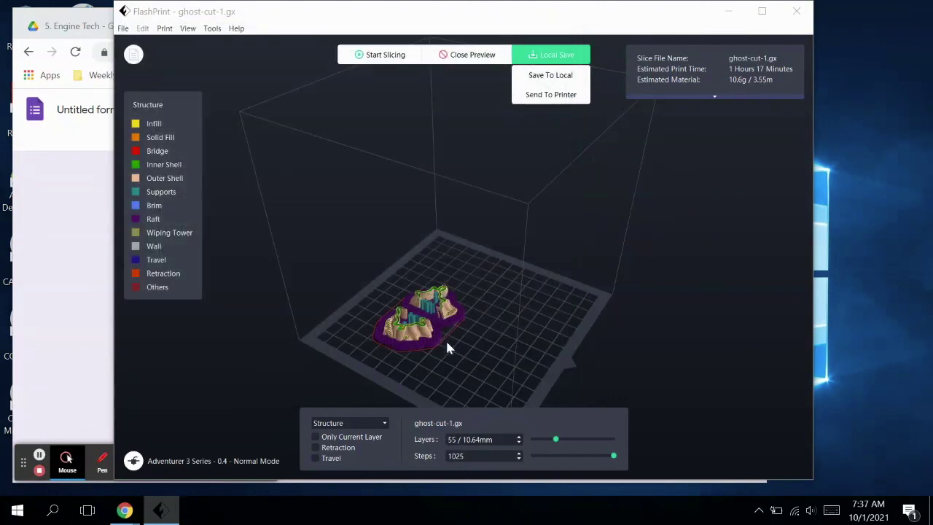